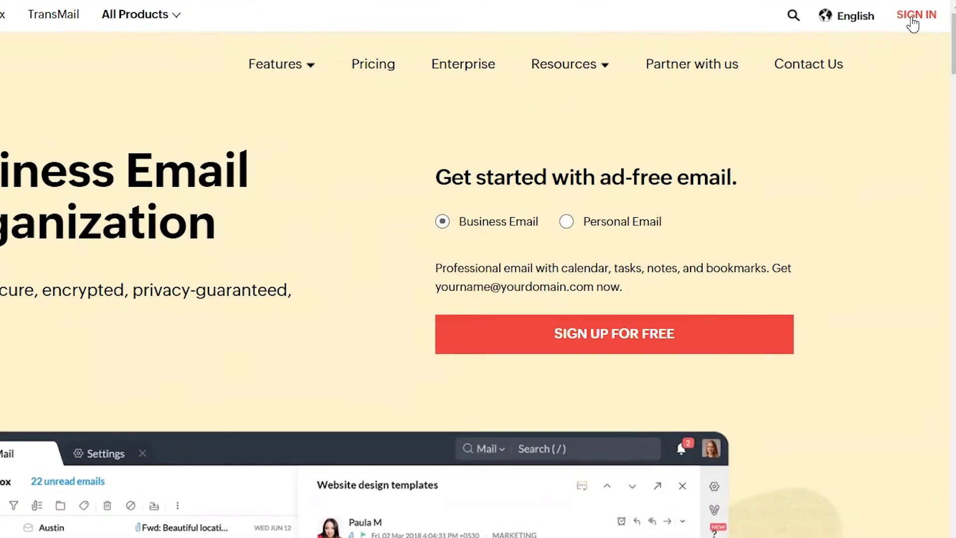
Step: Sign in and compose a mail to Paula with subject 'Marketing Budget Report' and body text
click(922, 22)
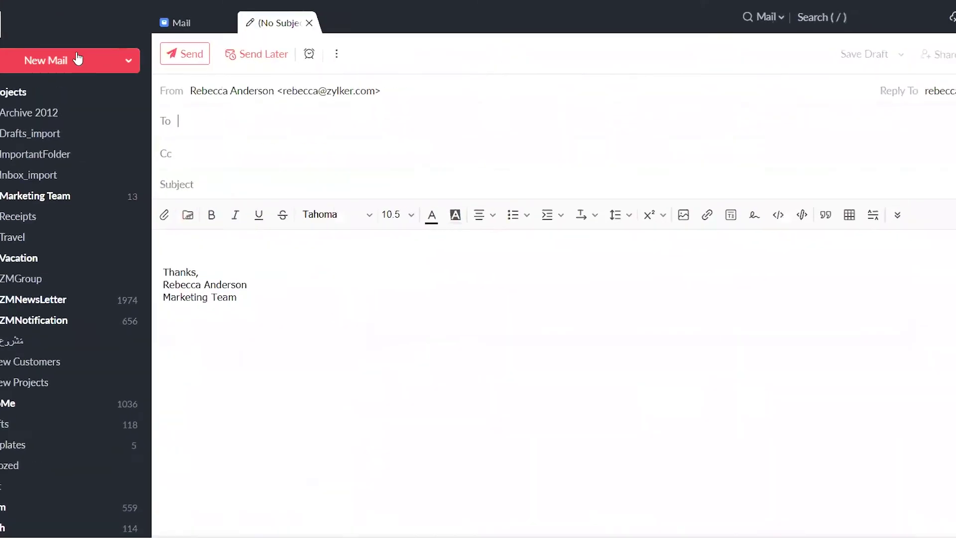
click(148, 172)
click(146, 190)
text(Ma)
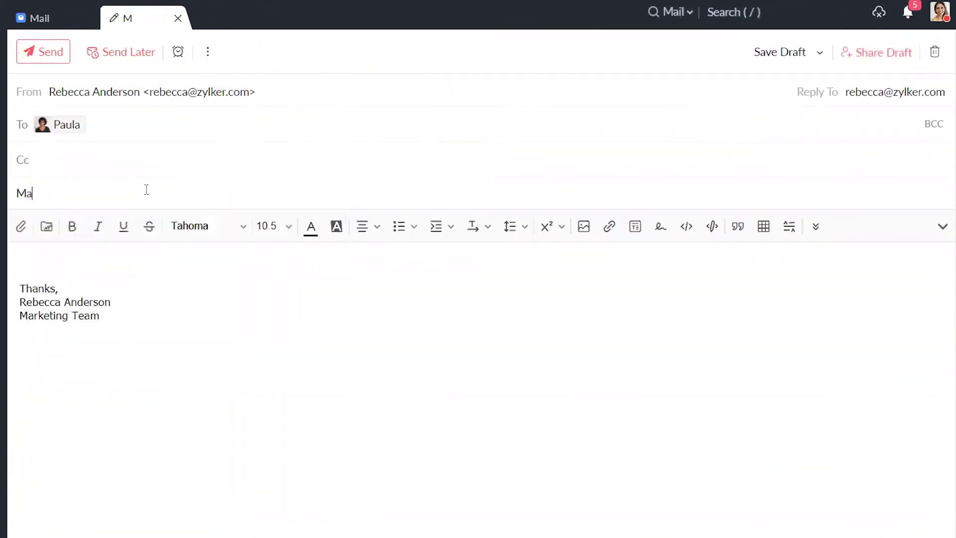
text(rketing Budget Rep)
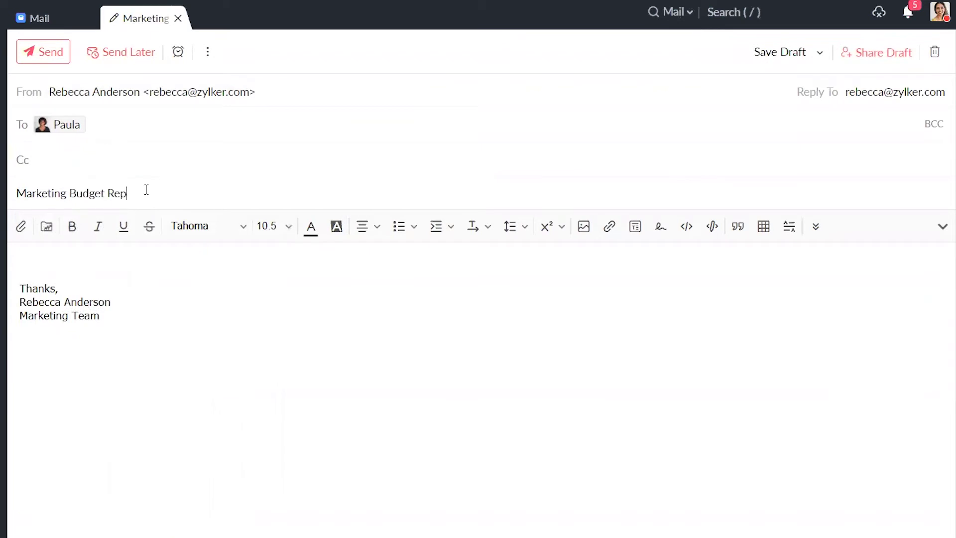
text(ort)
click(112, 249)
text(Hi Paula,)
key(Return)
key(Return)
text(I just)
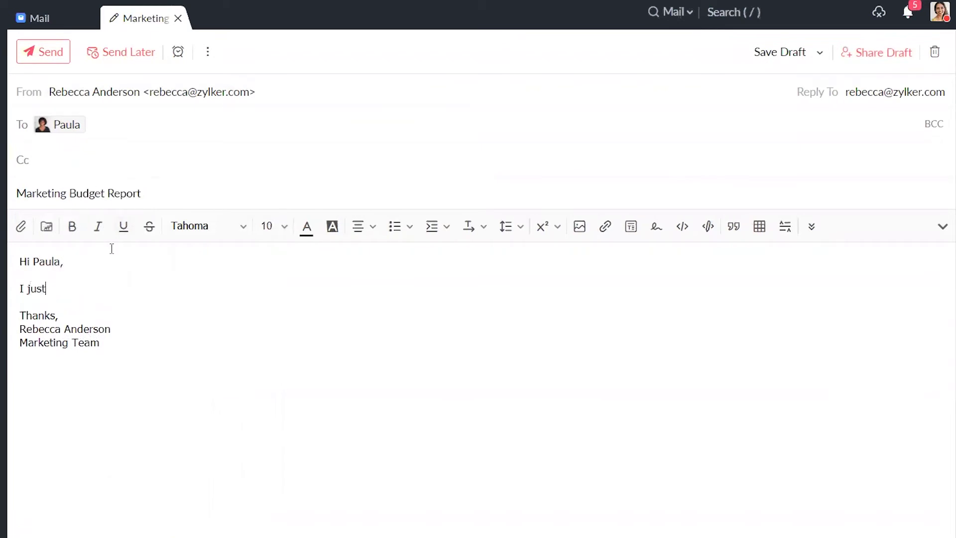
text( prepared a spreadsheet on th)
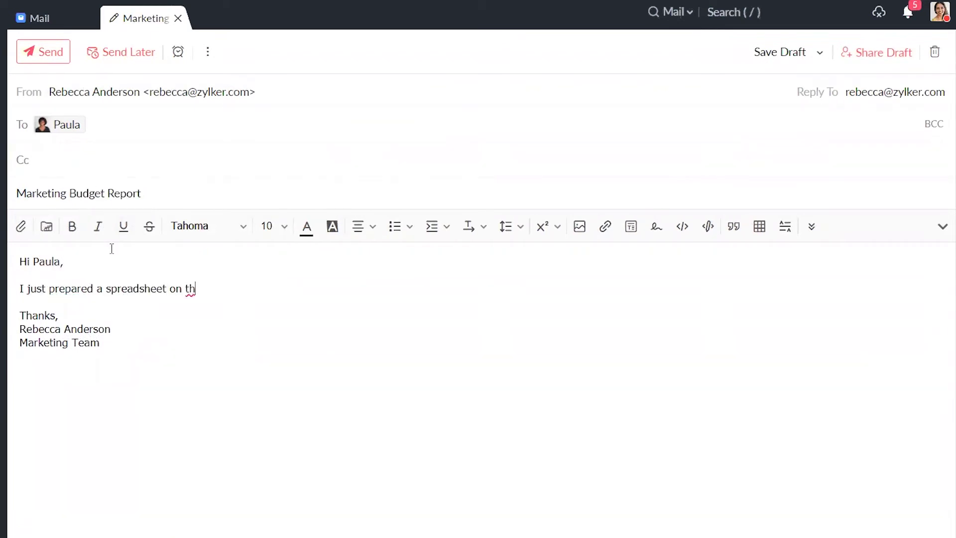
text(e Marketing budget for the year)
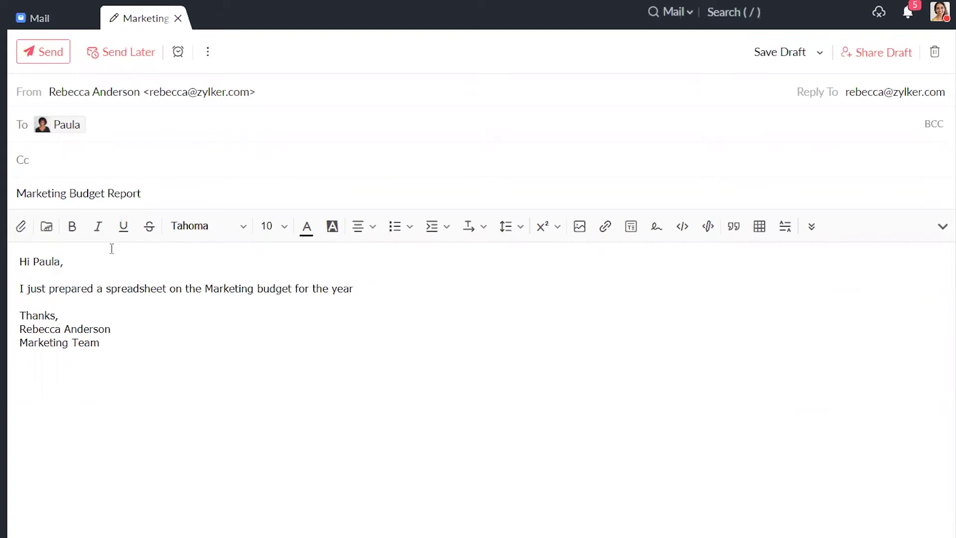
text(. Please take a look at the spe)
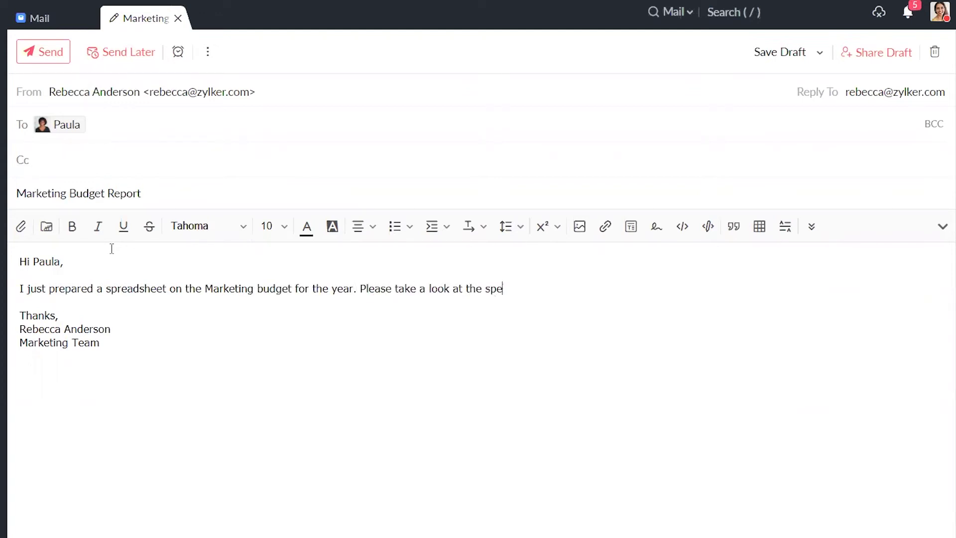
text(nding allocations here and let me know)
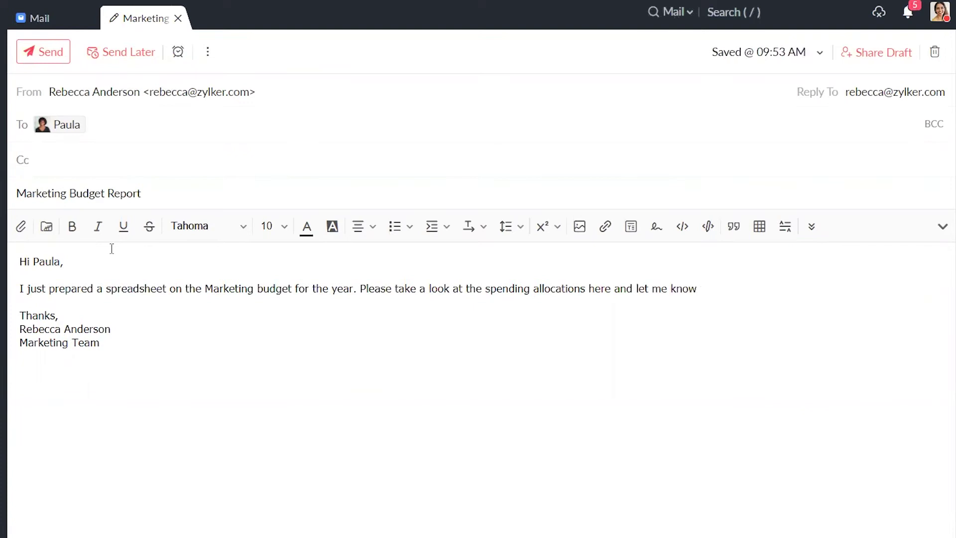
text( what you think)
Step: Send the email to Paula, then recall it from the Sent folder's delivery status
click(44, 52)
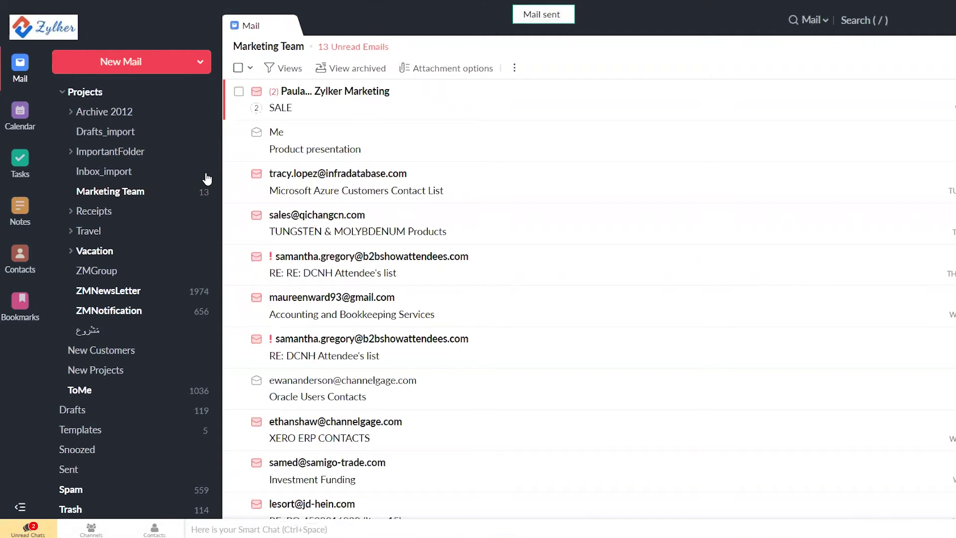
click(101, 474)
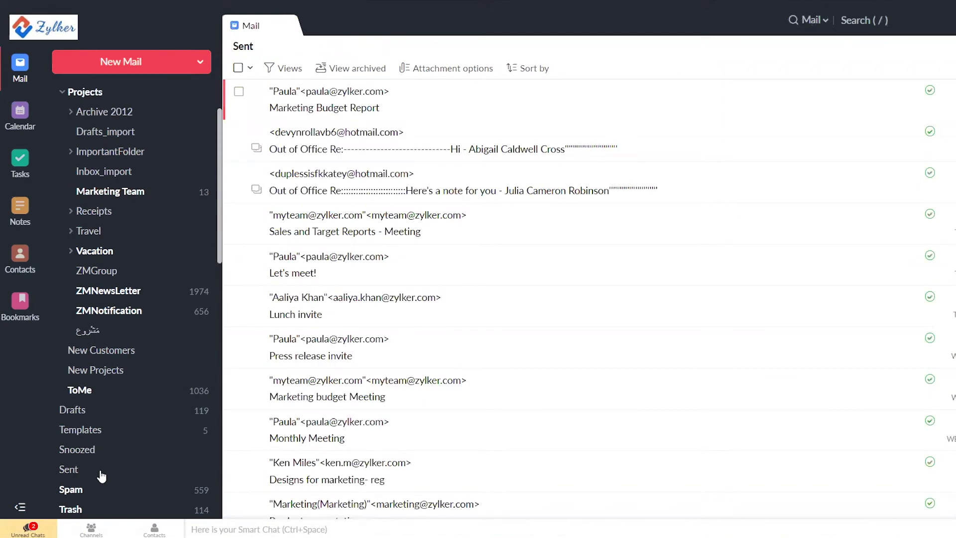
click(929, 91)
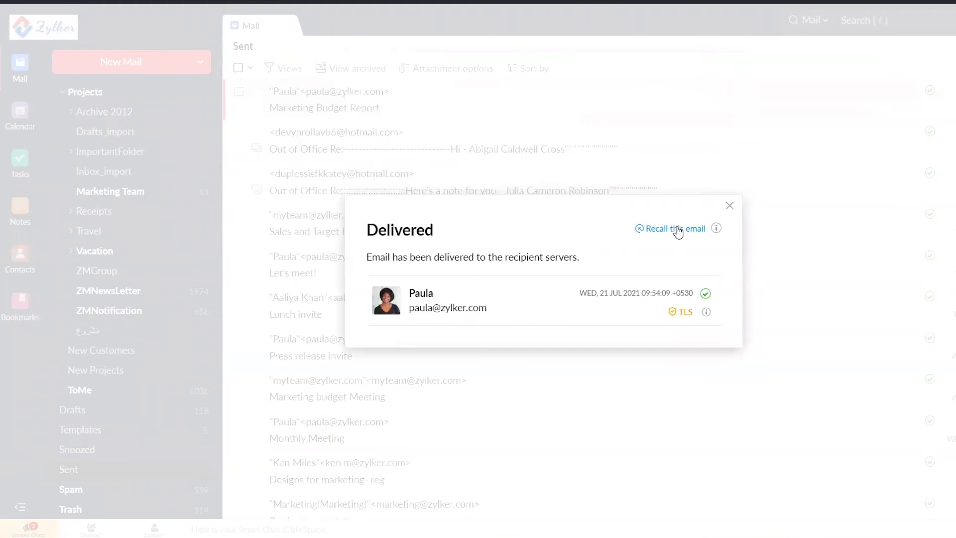
click(677, 231)
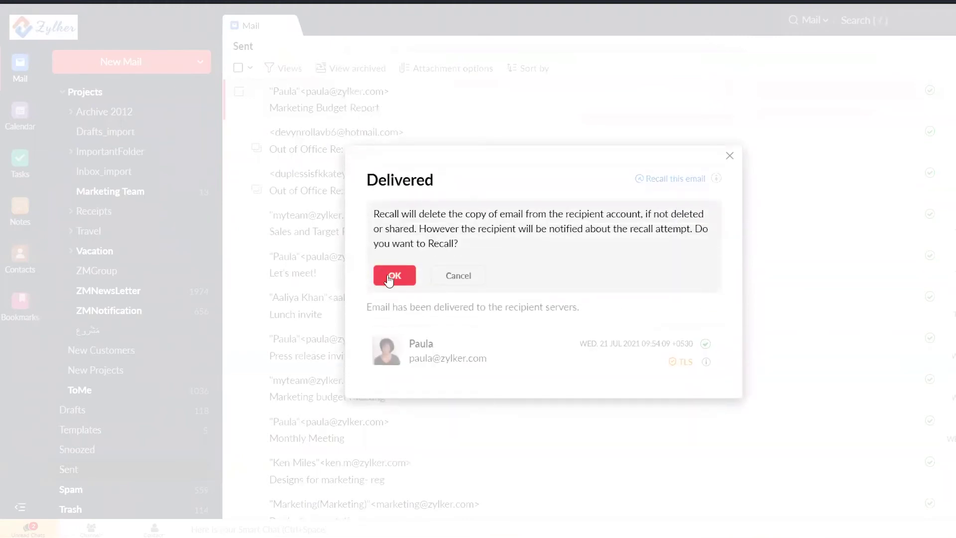
click(388, 277)
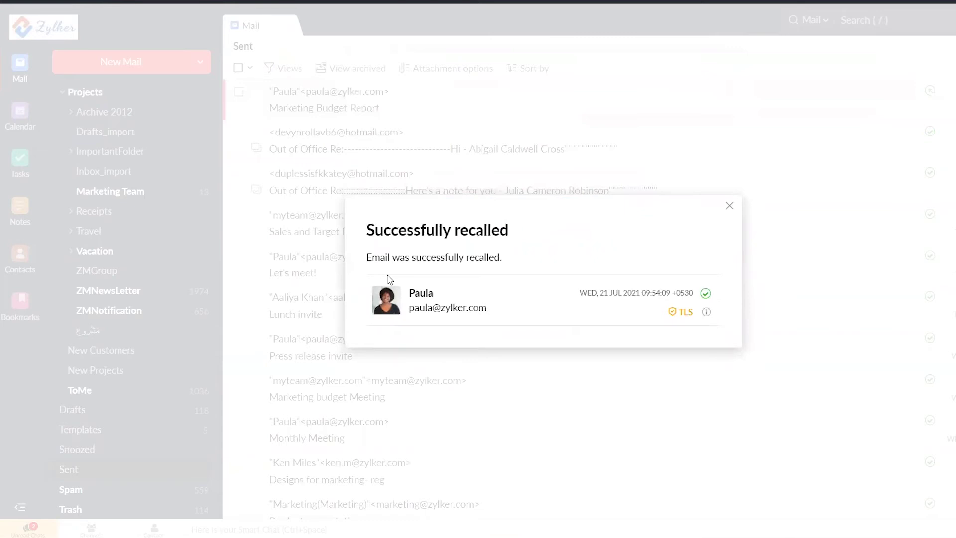
Step: Reopen the recalled Marketing Budget Report from Sent as an editable new draft
click(730, 205)
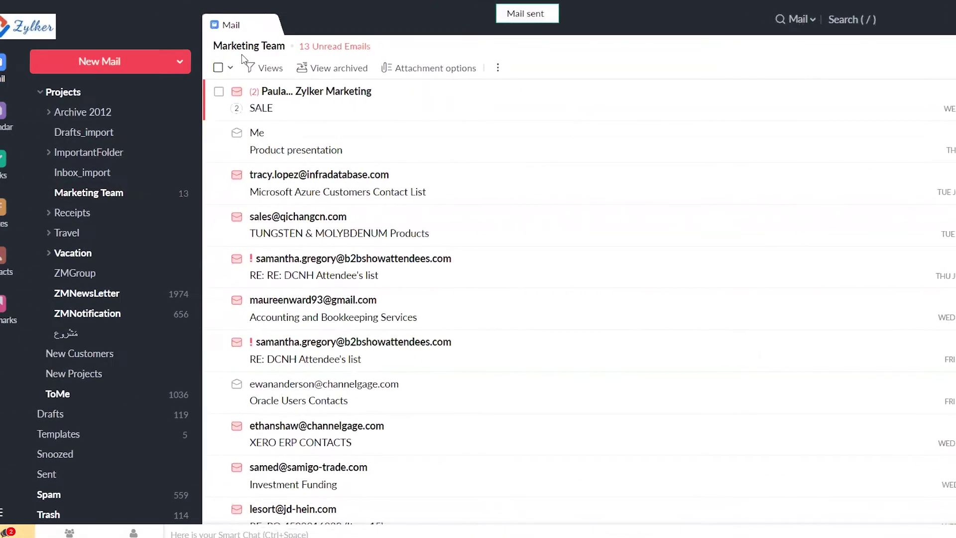
click(101, 471)
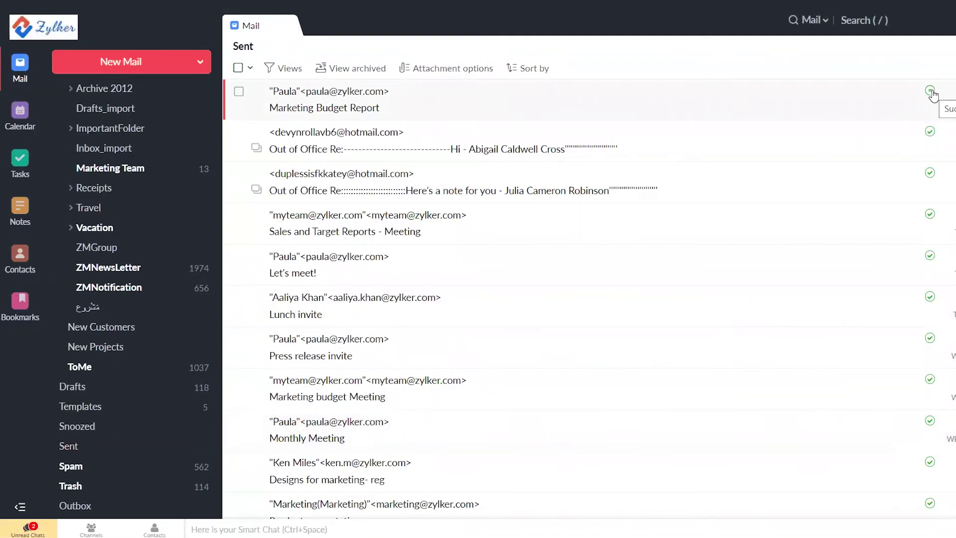
click(871, 102)
click(775, 356)
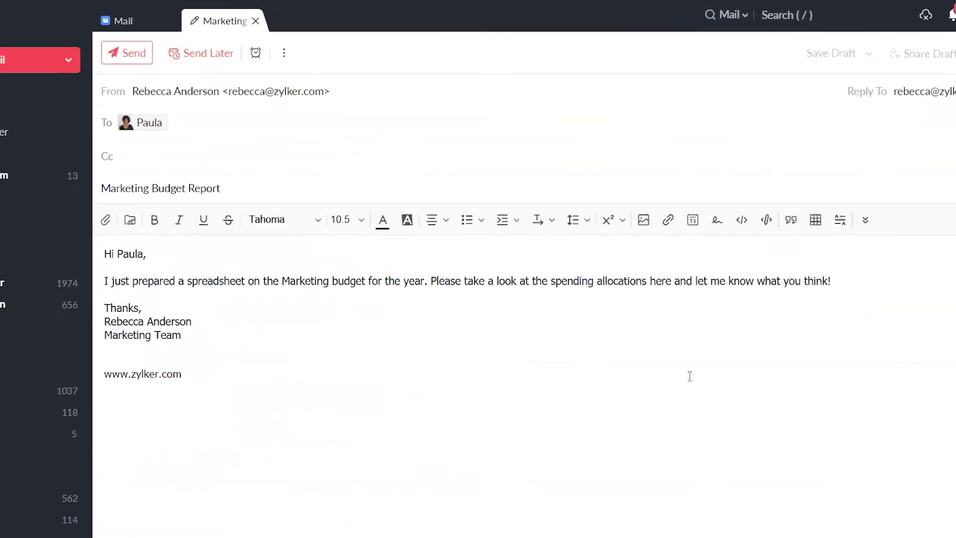
Step: Link the word 'here' to the pasted spreadsheet URL and send the email
double_click(609, 290)
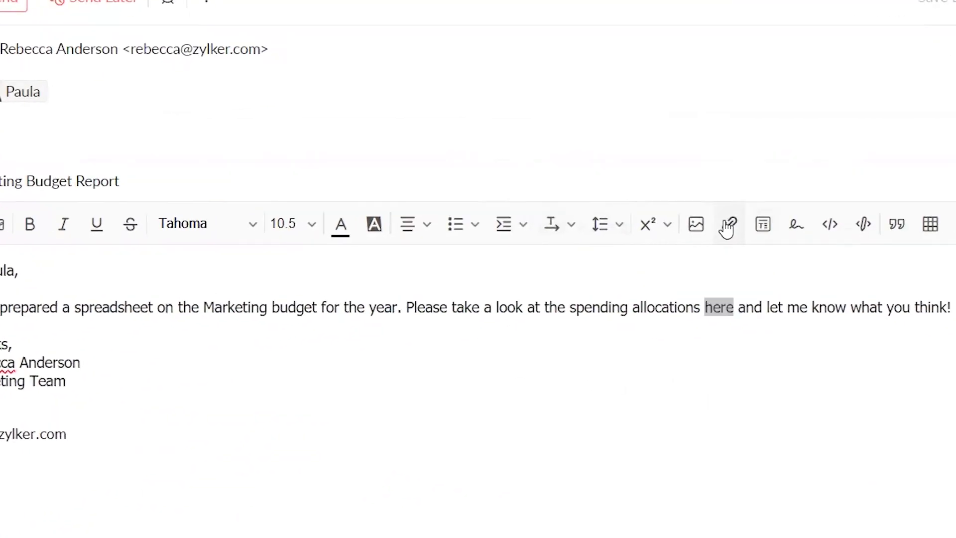
click(616, 225)
key(ctrl+v)
click(366, 372)
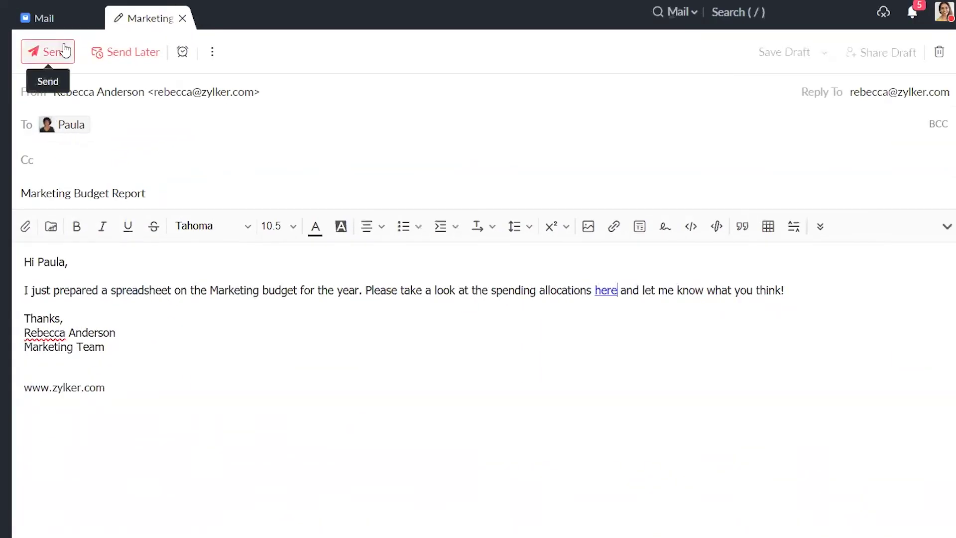
click(64, 47)
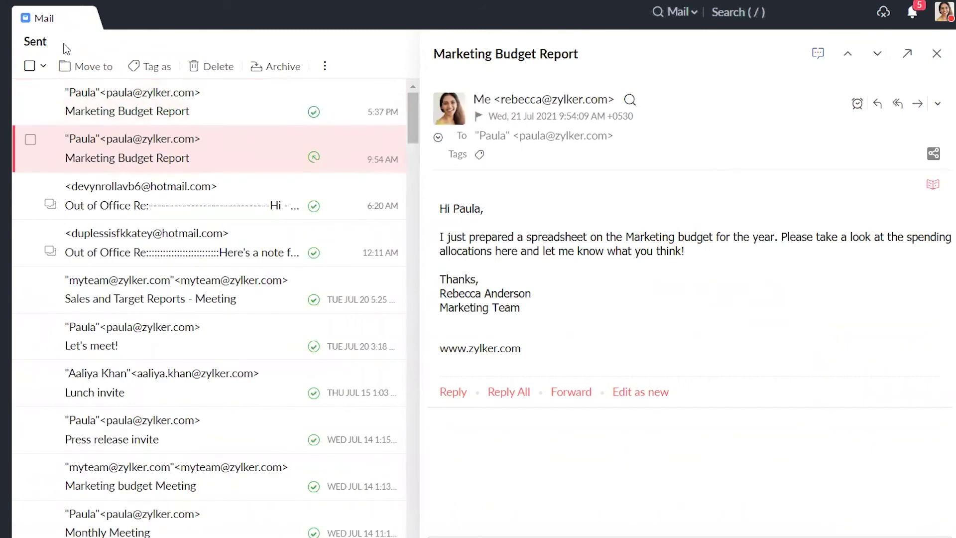
Step: Close the message preview to show the full Sent list with both emails
click(114, 153)
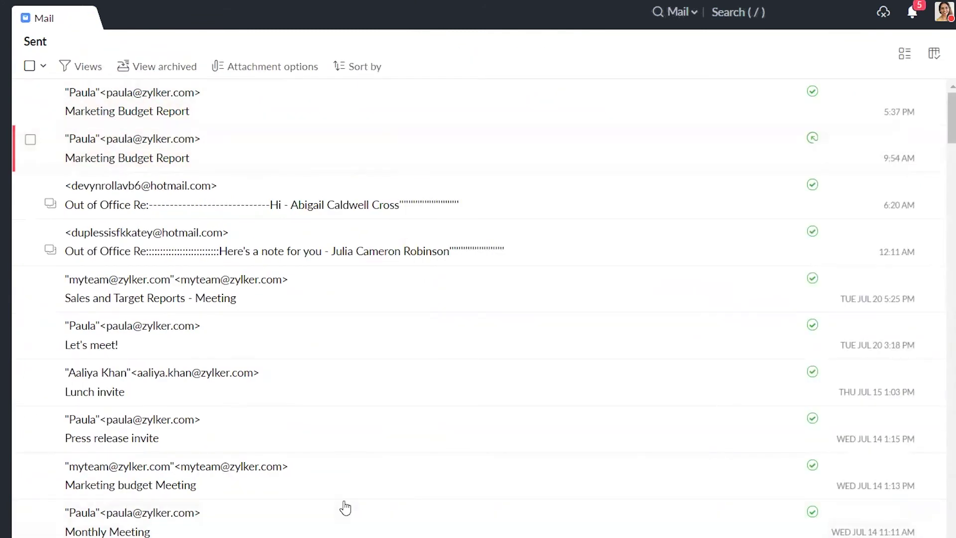